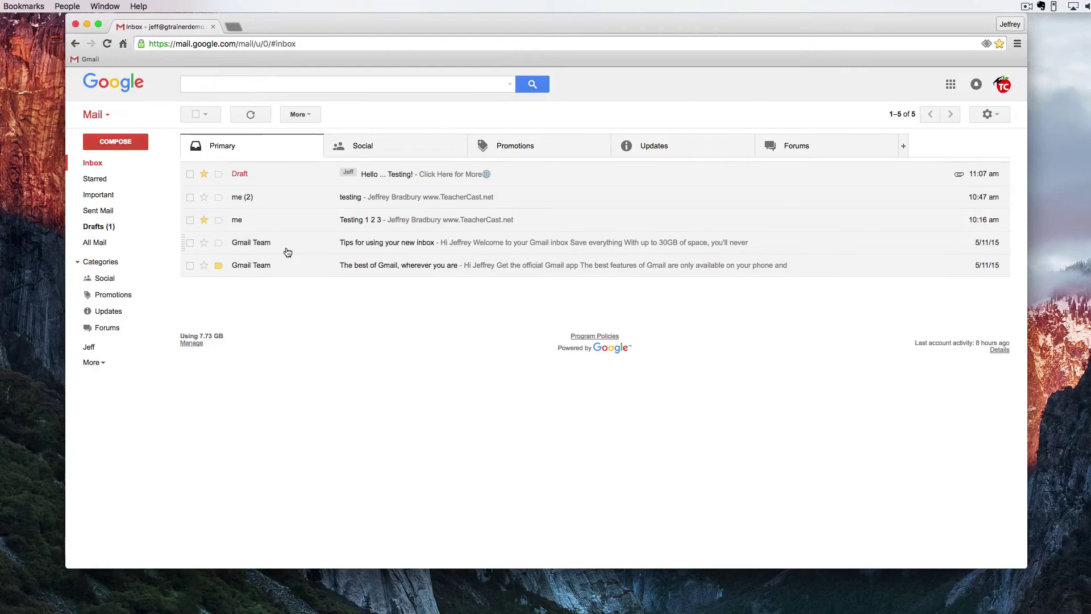
Step: Select both Gmail Team conversations and label them with a newly created 'Gmail Team' label
{"action": "left_click", "coordinate": [190, 242]}
{"action": "left_click", "coordinate": [190, 267]}
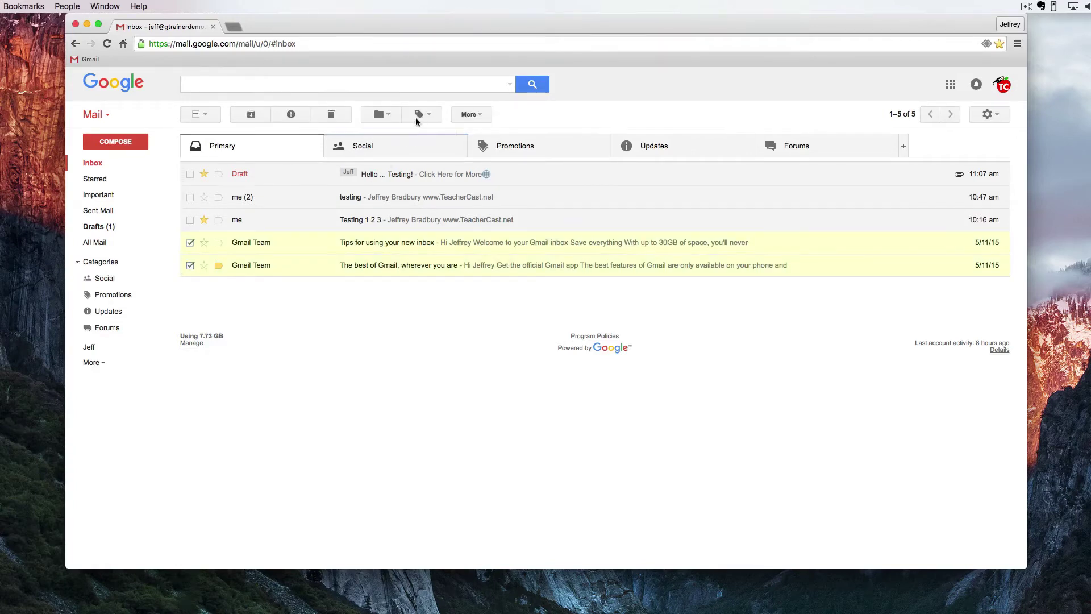
{"action": "left_click", "coordinate": [418, 114]}
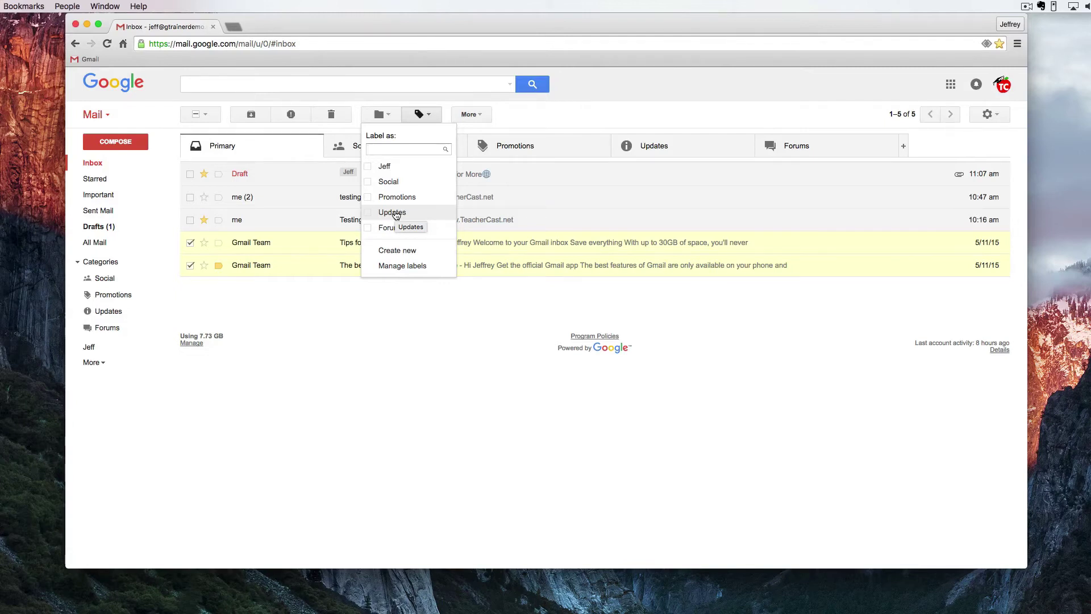
{"action": "type", "text": "Gmail Team"}
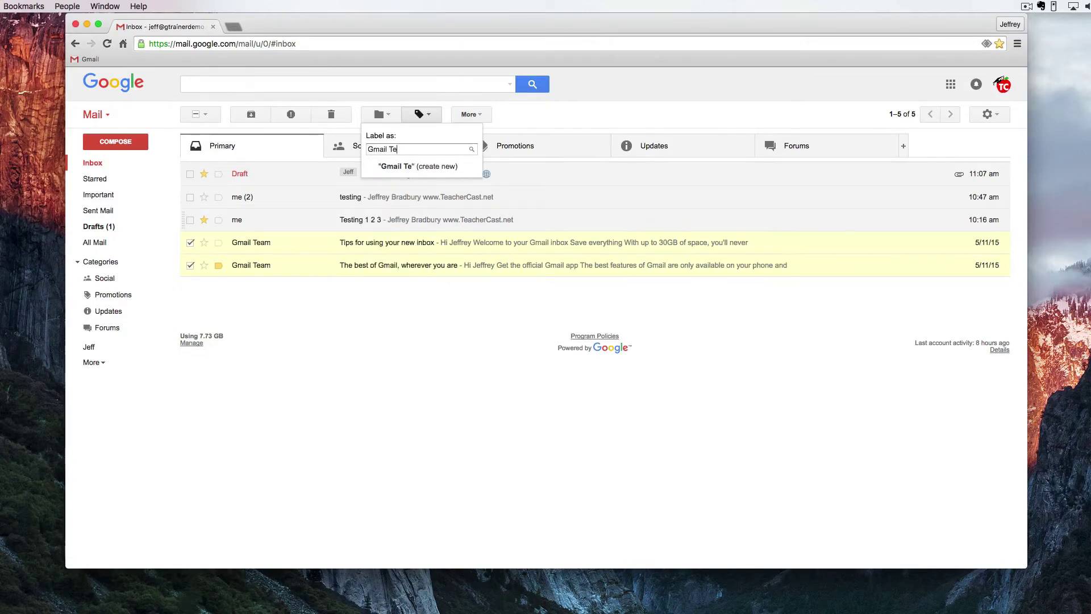
{"action": "left_click", "coordinate": [451, 166]}
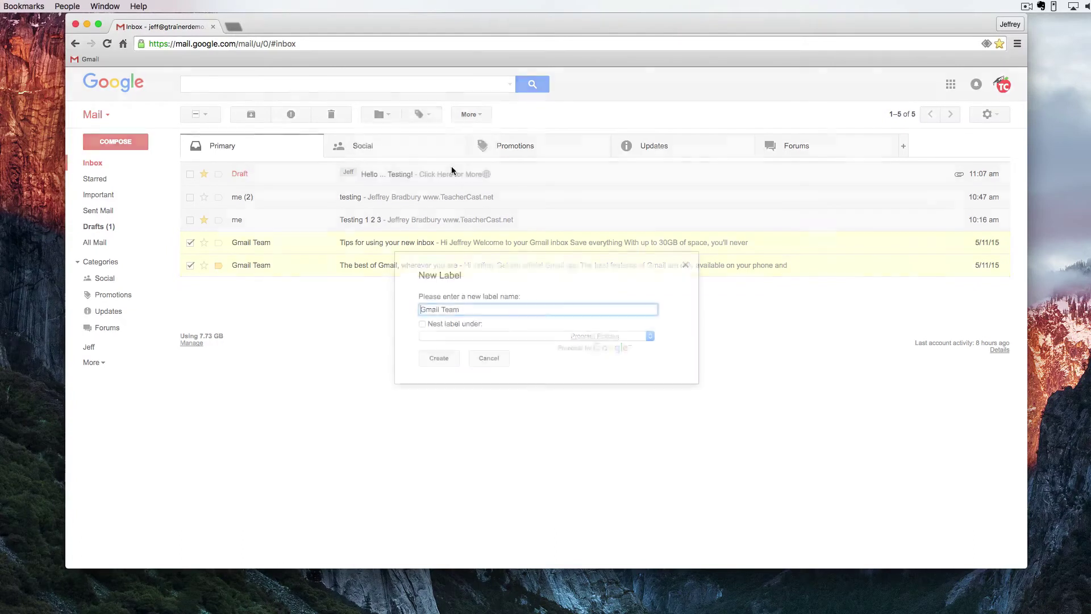
{"action": "left_click", "coordinate": [438, 359]}
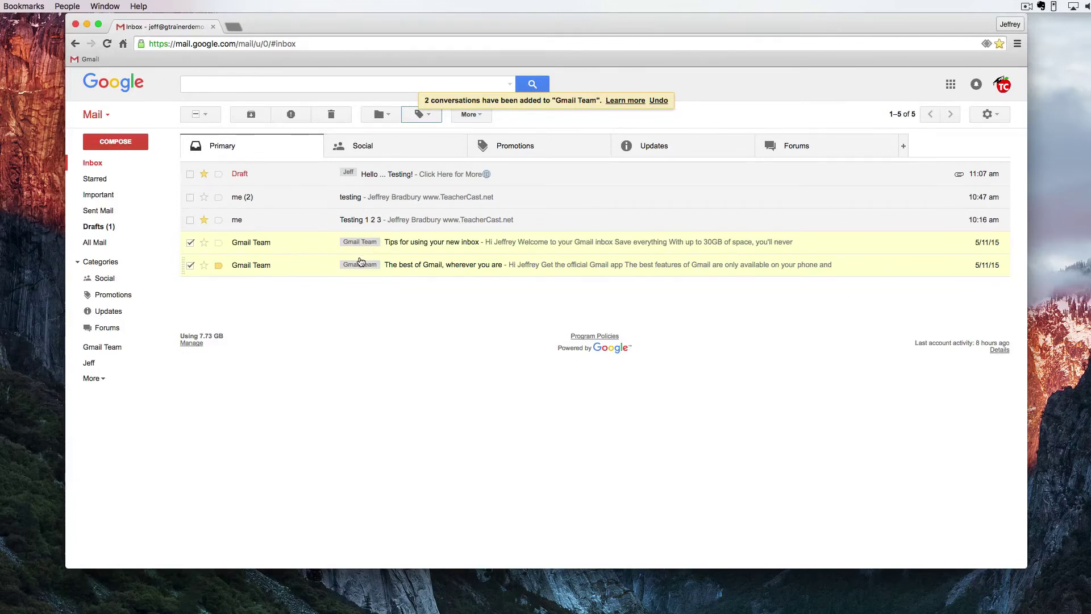
Step: Remove the Gmail Team label from both selected conversations
{"action": "left_click", "coordinate": [419, 114]}
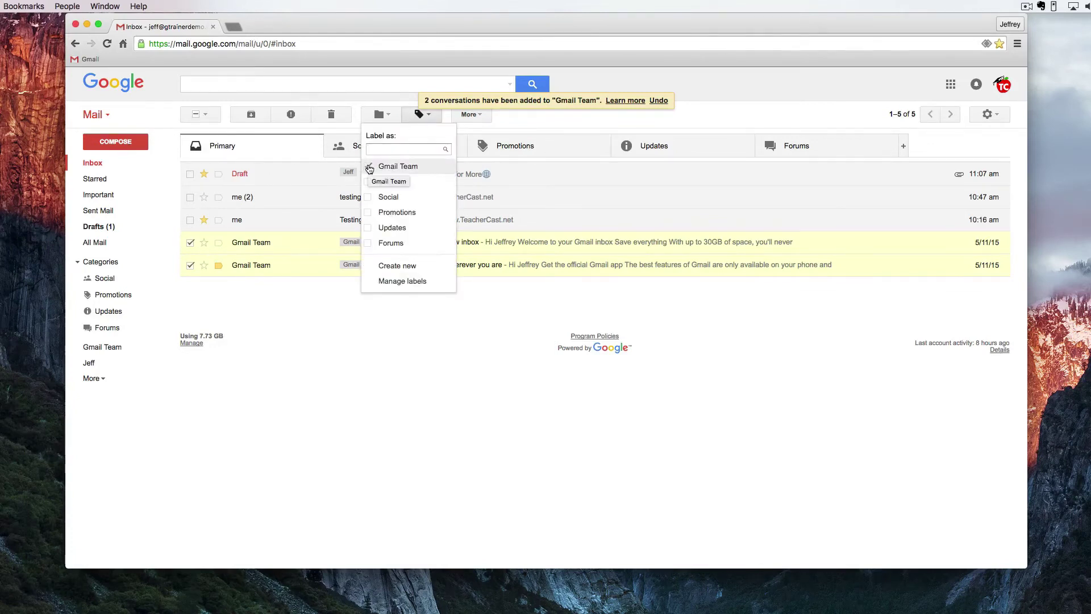
{"action": "left_click", "coordinate": [369, 168]}
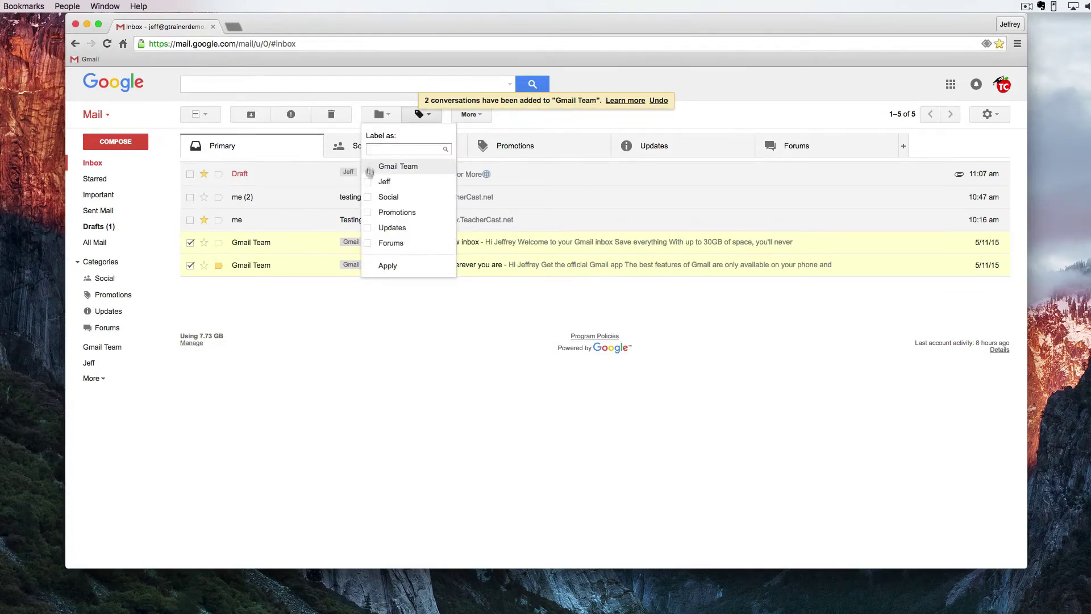
{"action": "left_click", "coordinate": [379, 268]}
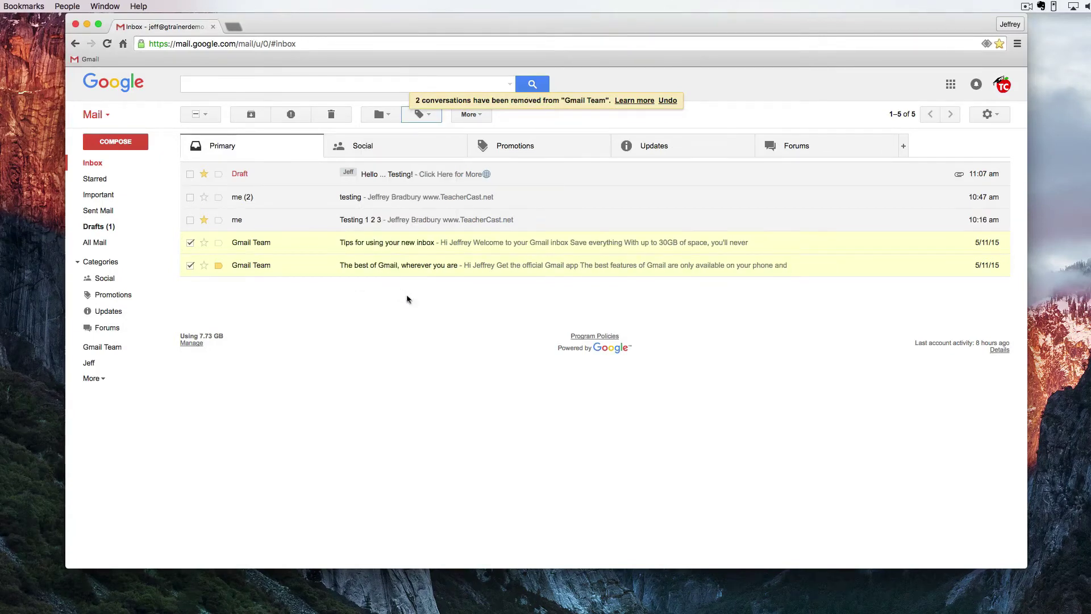
Step: Check the Gmail Team label view, return to the inbox, and open 'Tips for using your new inbox'
{"action": "left_click", "coordinate": [115, 351]}
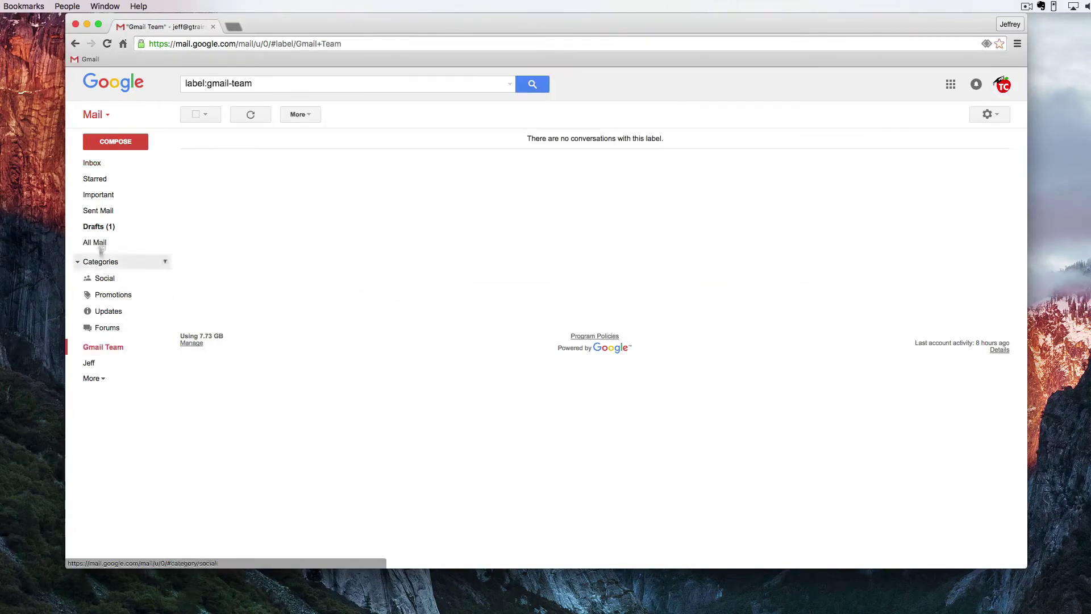
{"action": "left_click", "coordinate": [91, 165]}
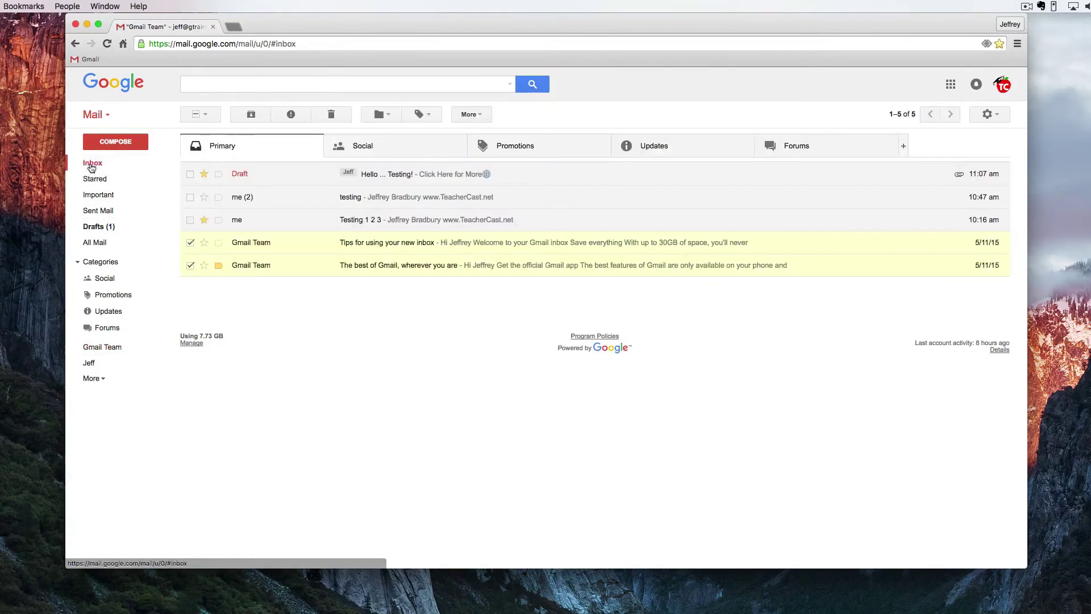
{"action": "left_click", "coordinate": [250, 246]}
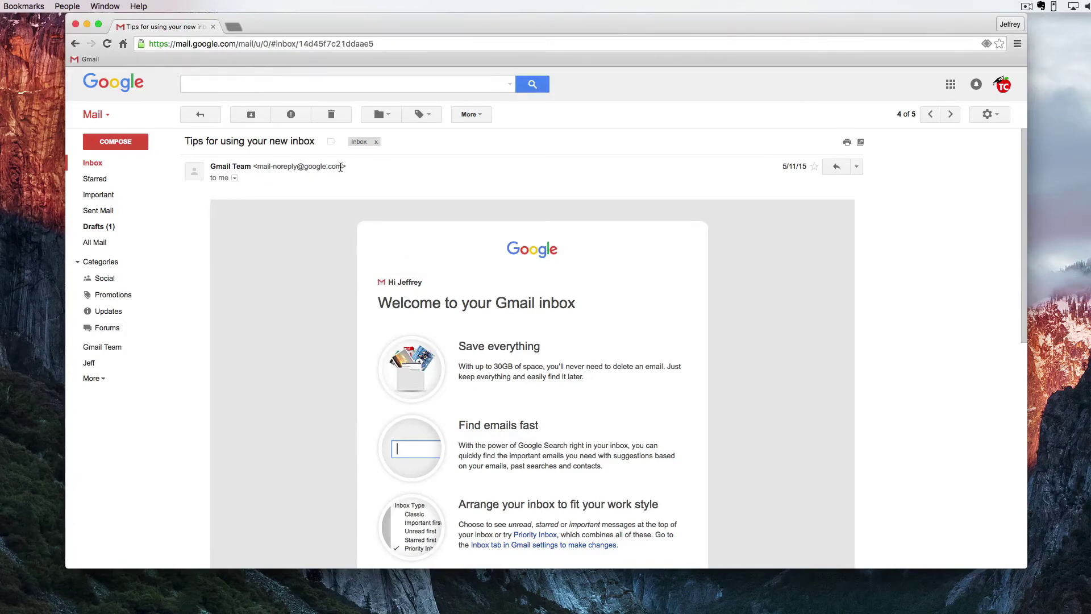
Step: Search advanced From for the copied no-reply sender address and create a filter from it
{"action": "left_click_drag", "start_coordinate": [341, 166], "coordinate": [257, 165]}
{"action": "key", "text": "super+c"}
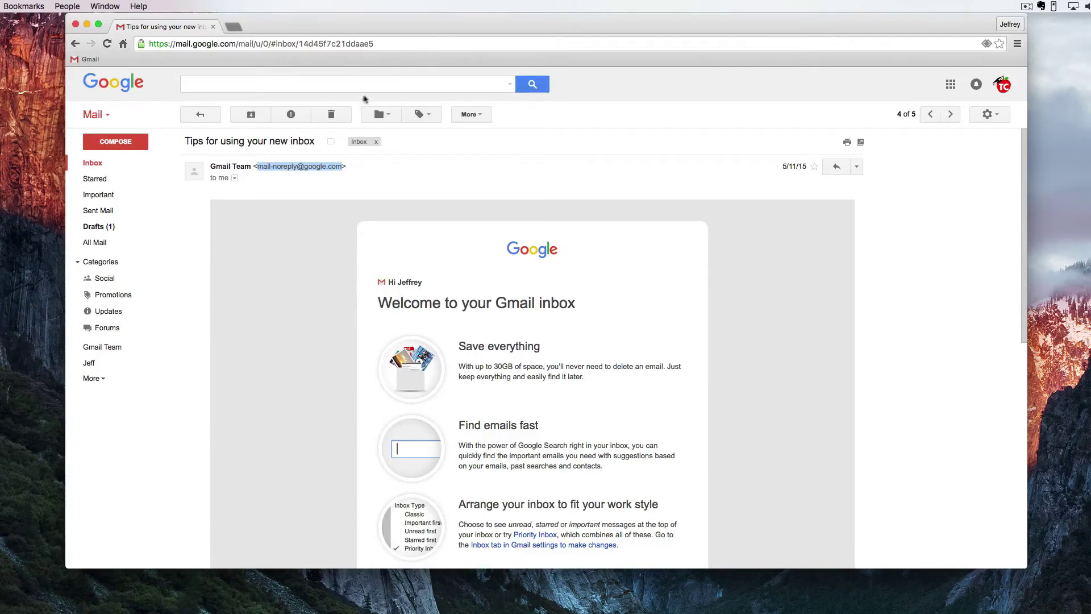
{"action": "left_click", "coordinate": [404, 84]}
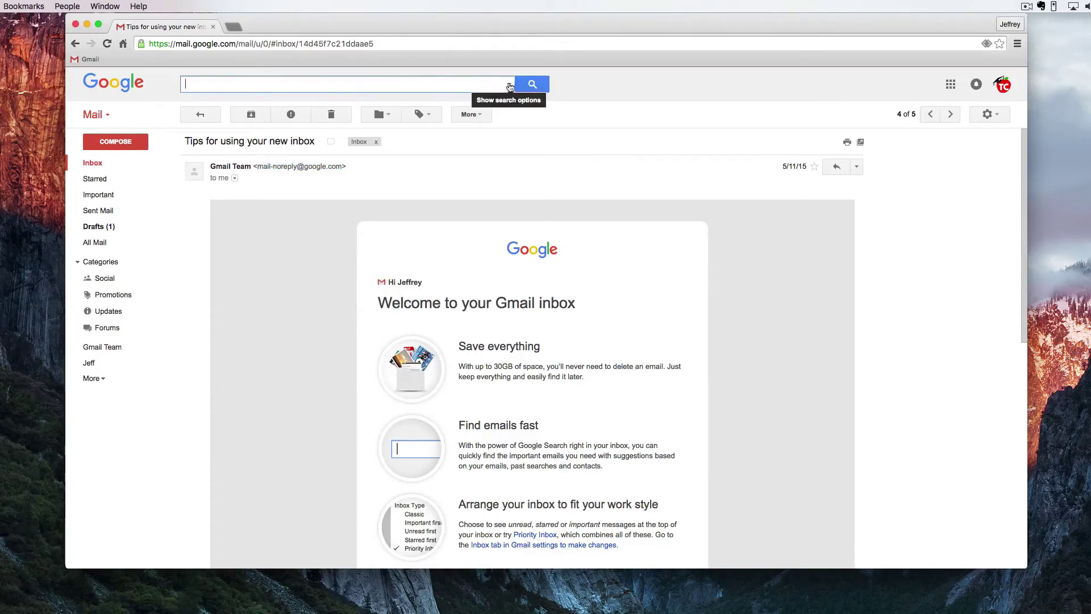
{"action": "left_click", "coordinate": [511, 87]}
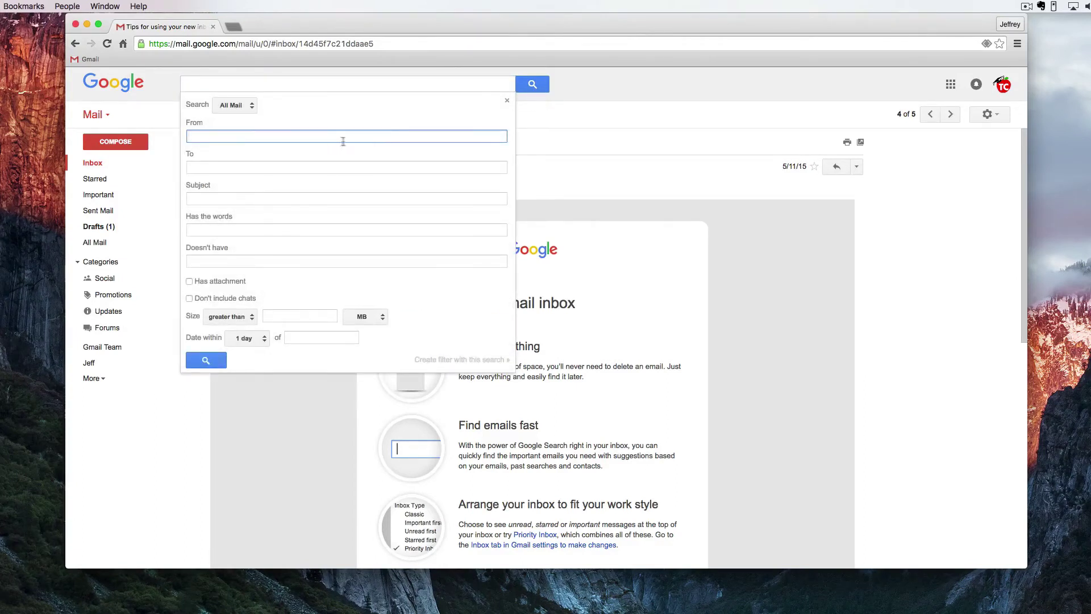
{"action": "key", "text": "super+v"}
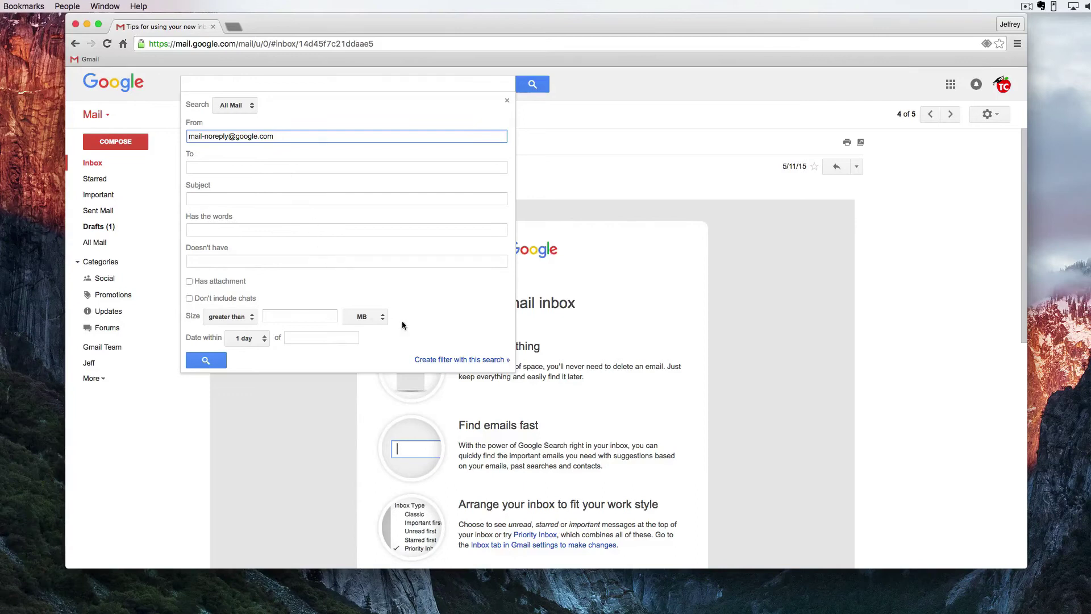
{"action": "left_click", "coordinate": [487, 360]}
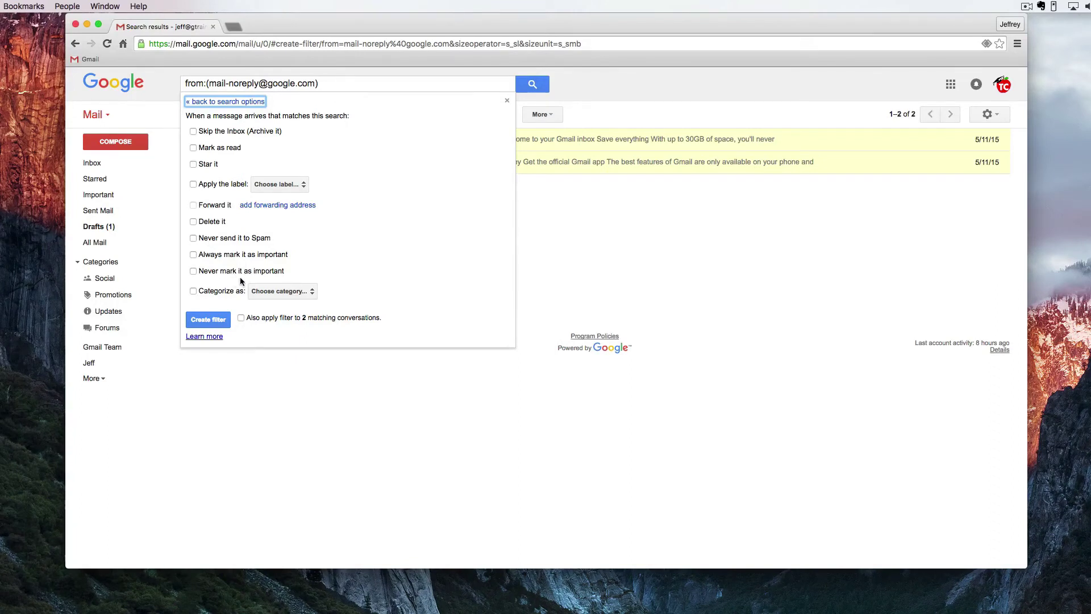
Step: Tick the 'Categorize as' checkbox in the new filter's options
{"action": "left_click", "coordinate": [230, 292]}
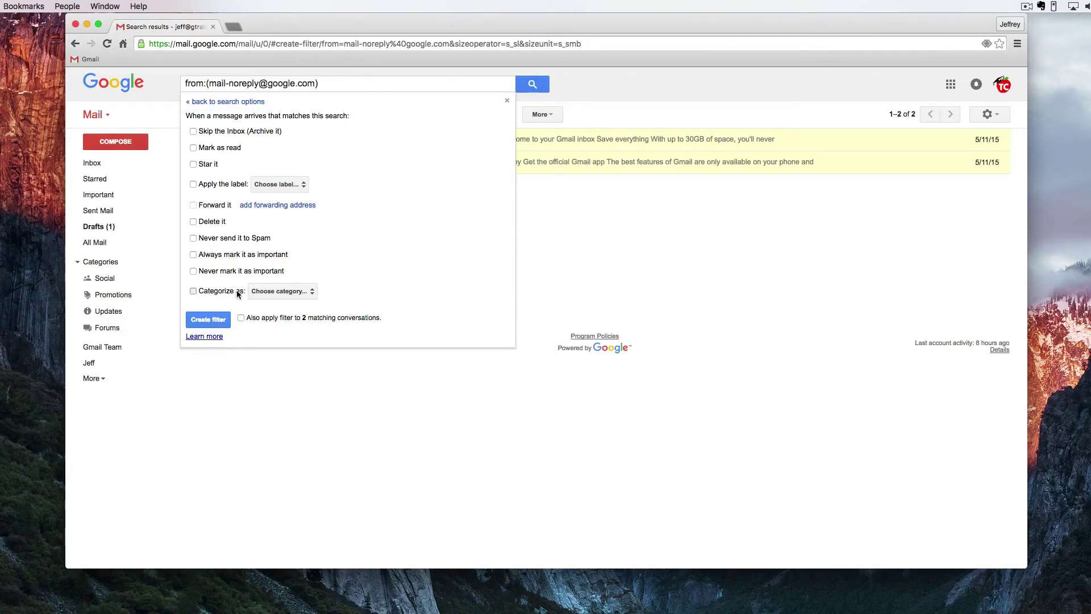
Step: Have the filter apply the Gmail Team label and also cover the 2 existing matching conversations
{"action": "left_click", "coordinate": [205, 185]}
{"action": "left_click", "coordinate": [262, 188]}
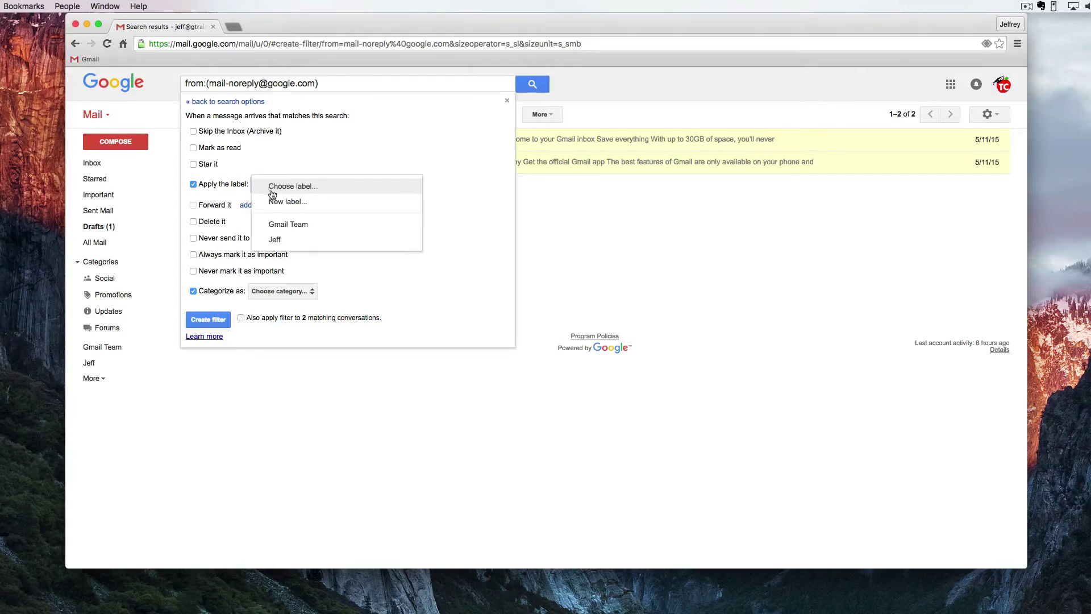
{"action": "left_click", "coordinate": [288, 225]}
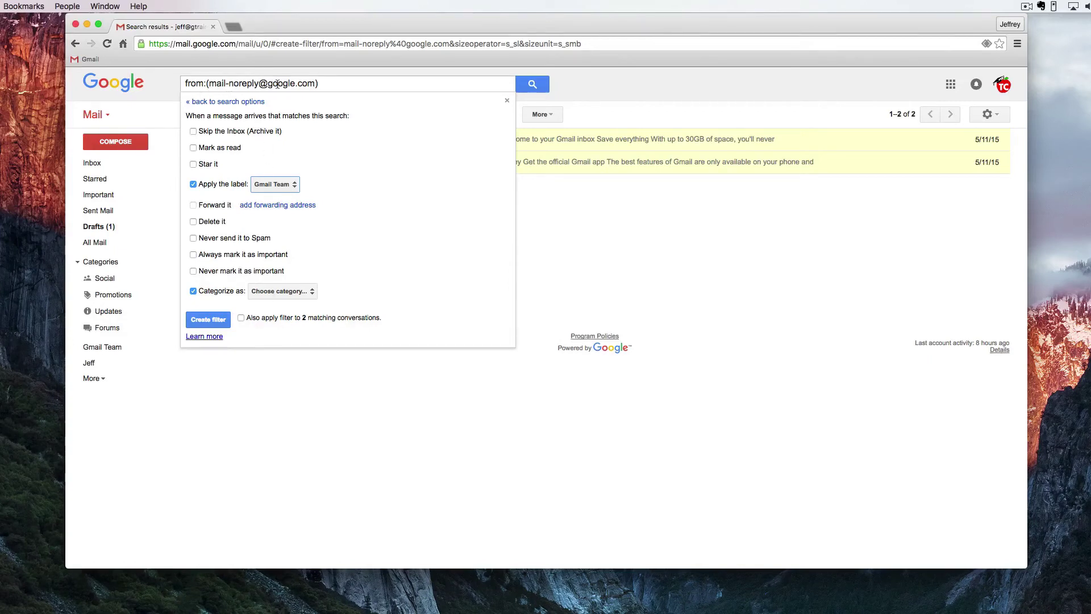
{"action": "left_click", "coordinate": [241, 319]}
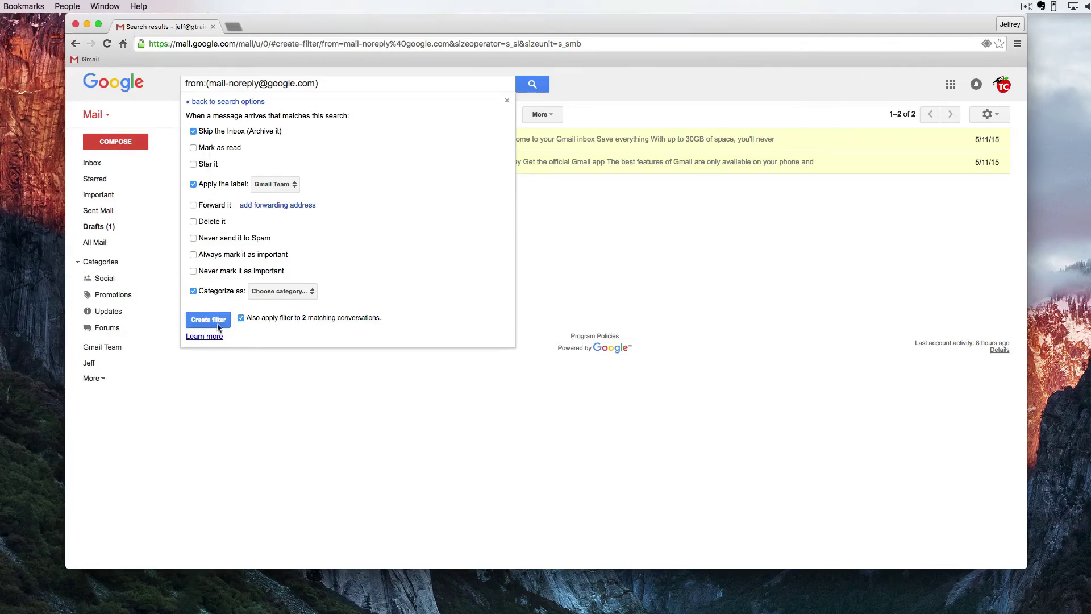
Step: Untick 'Categorize as' and create the filter, then return to the inbox
{"action": "left_click", "coordinate": [214, 292]}
{"action": "left_click", "coordinate": [212, 319]}
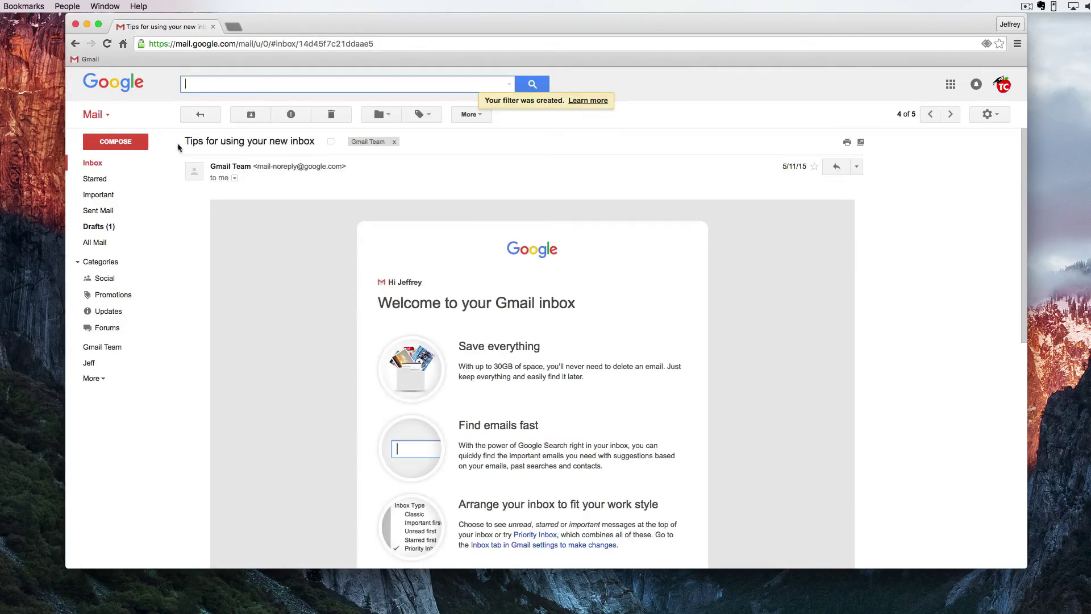
{"action": "left_click", "coordinate": [92, 165]}
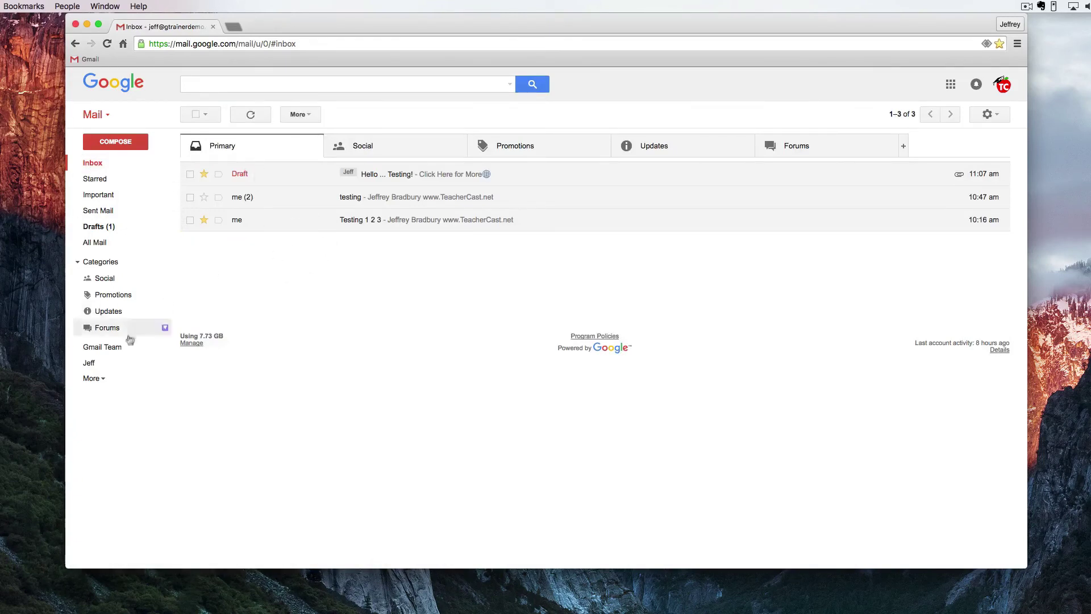
Step: Verify both messages sit under the Gmail Team label and the inbox shows three conversations
{"action": "left_click", "coordinate": [114, 352]}
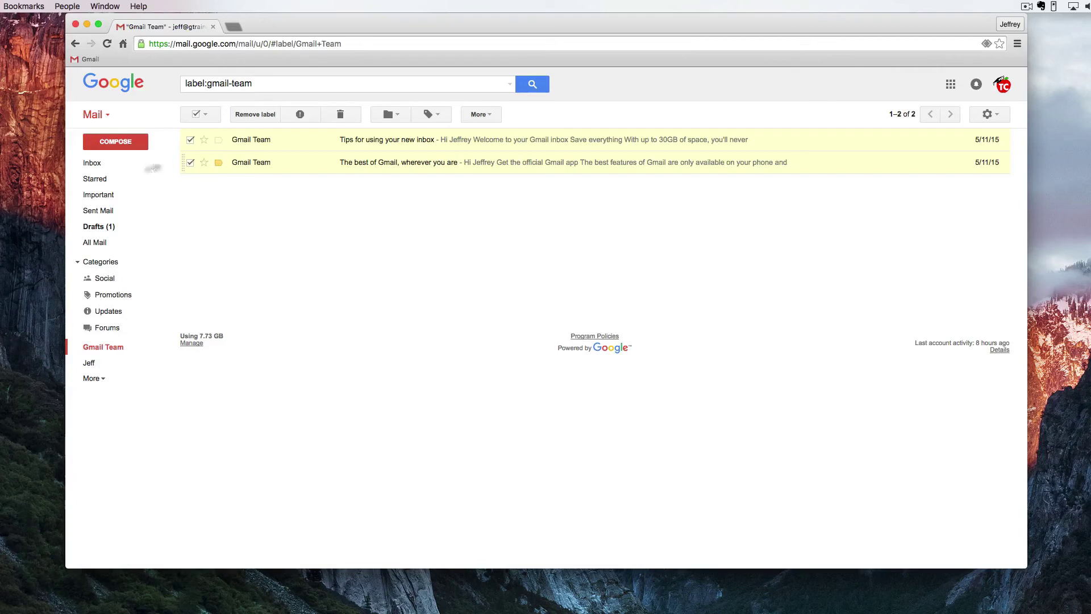
{"action": "left_click", "coordinate": [108, 166]}
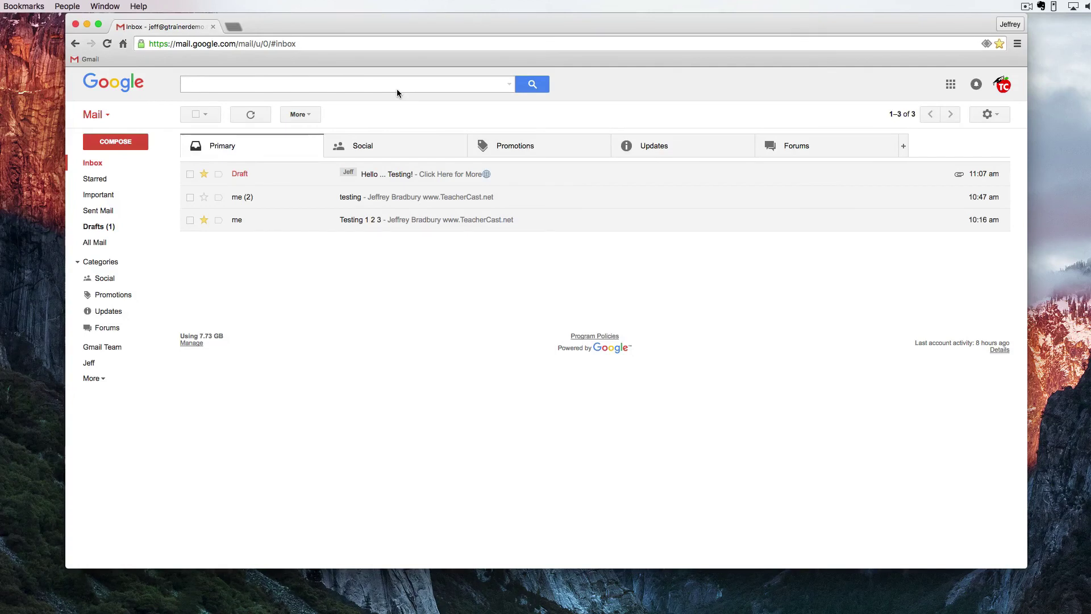
{"action": "left_click", "coordinate": [449, 84]}
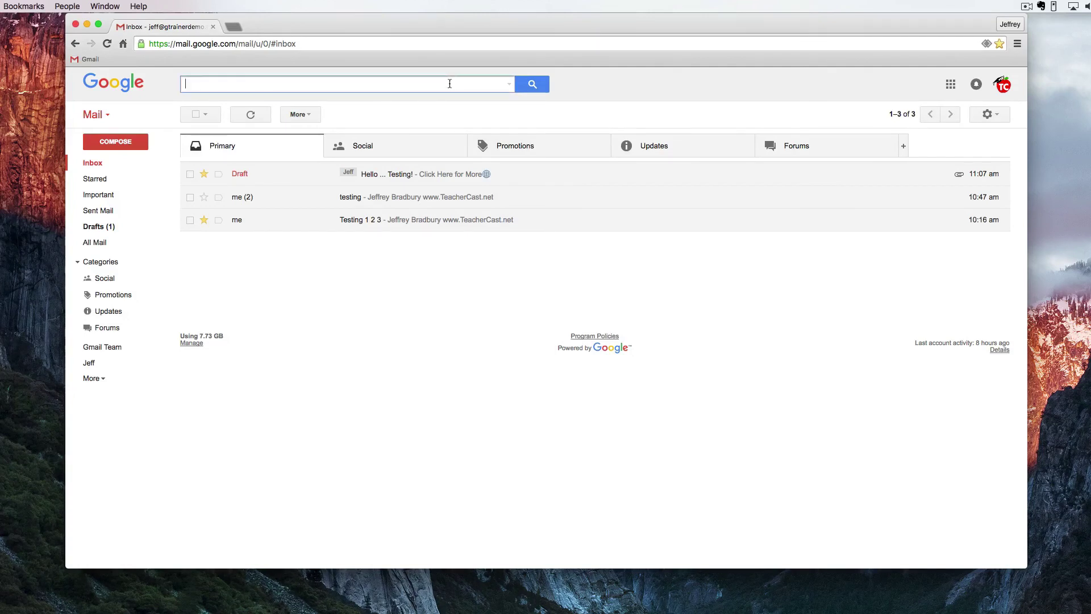
Step: Open the advanced search options, undoing an address accidentally pasted into the To field
{"action": "left_click", "coordinate": [505, 87]}
{"action": "left_click", "coordinate": [336, 167]}
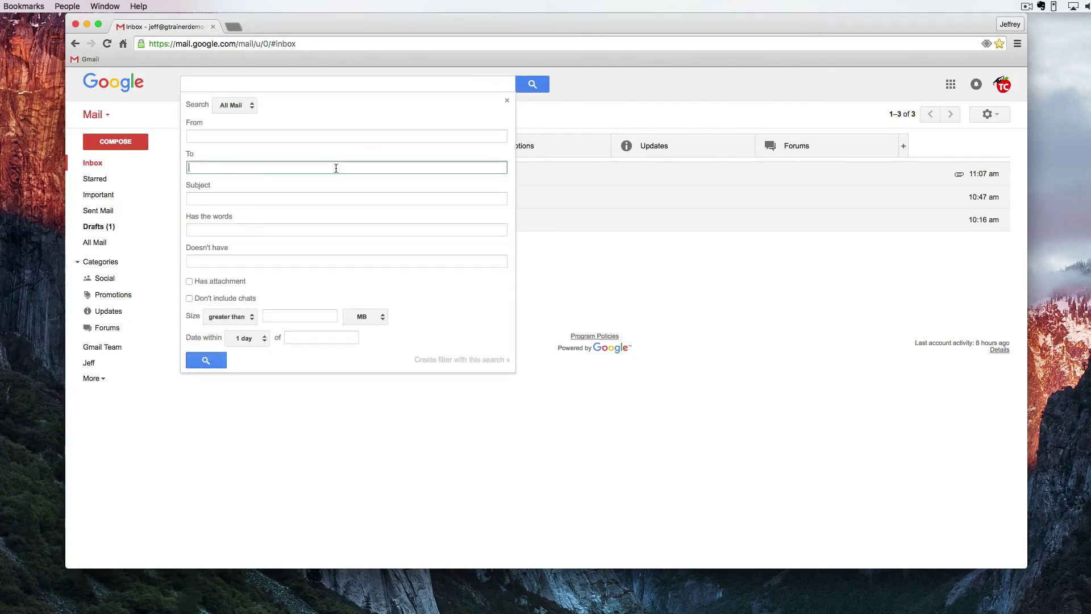
{"action": "key", "text": "super+v"}
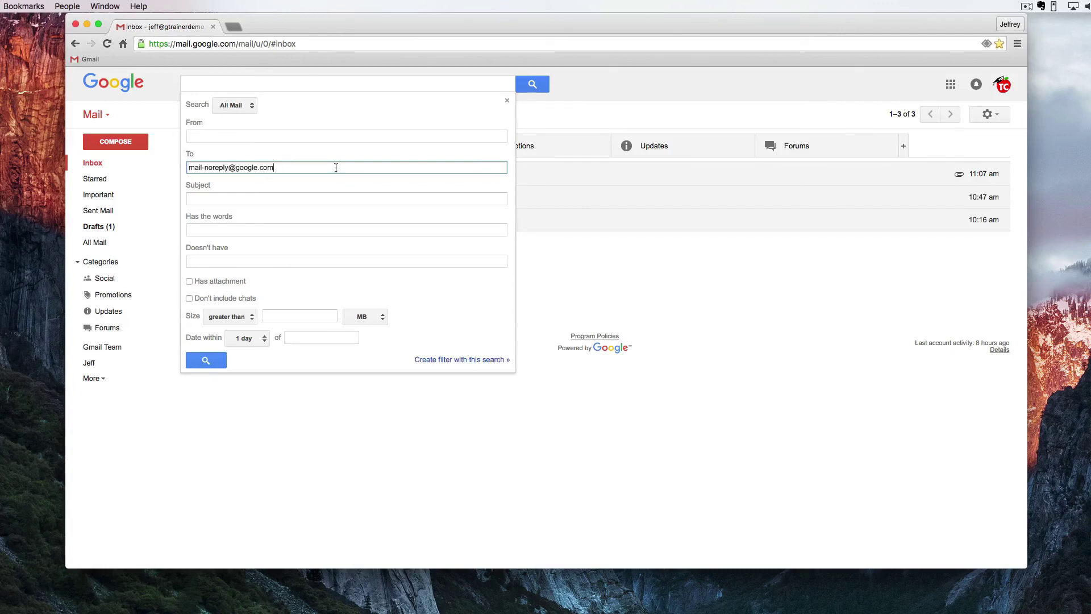
{"action": "key", "text": "super+z"}
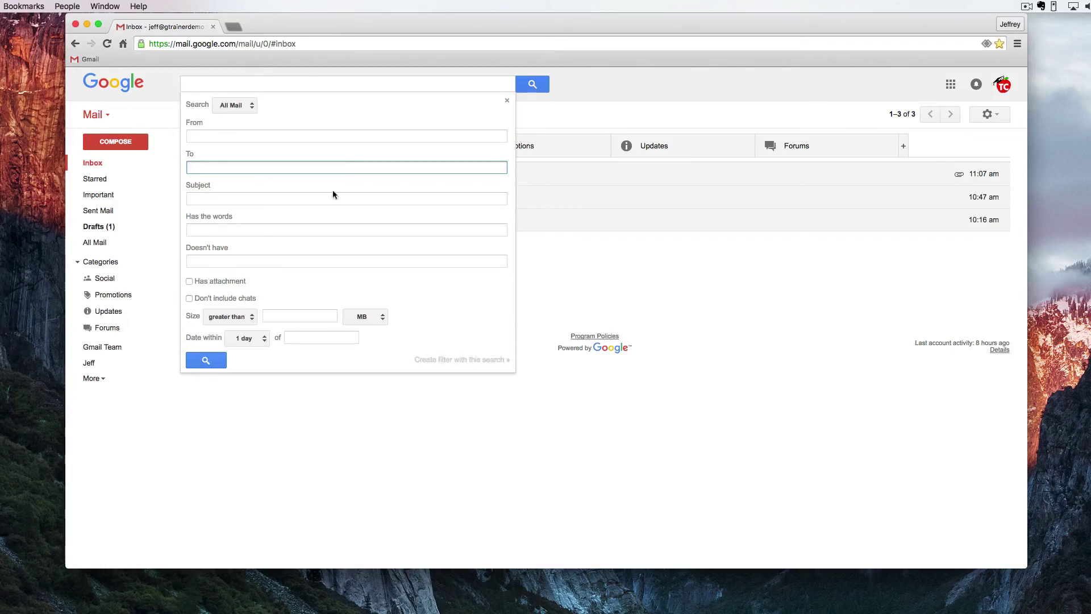
{"action": "left_click", "coordinate": [334, 199]}
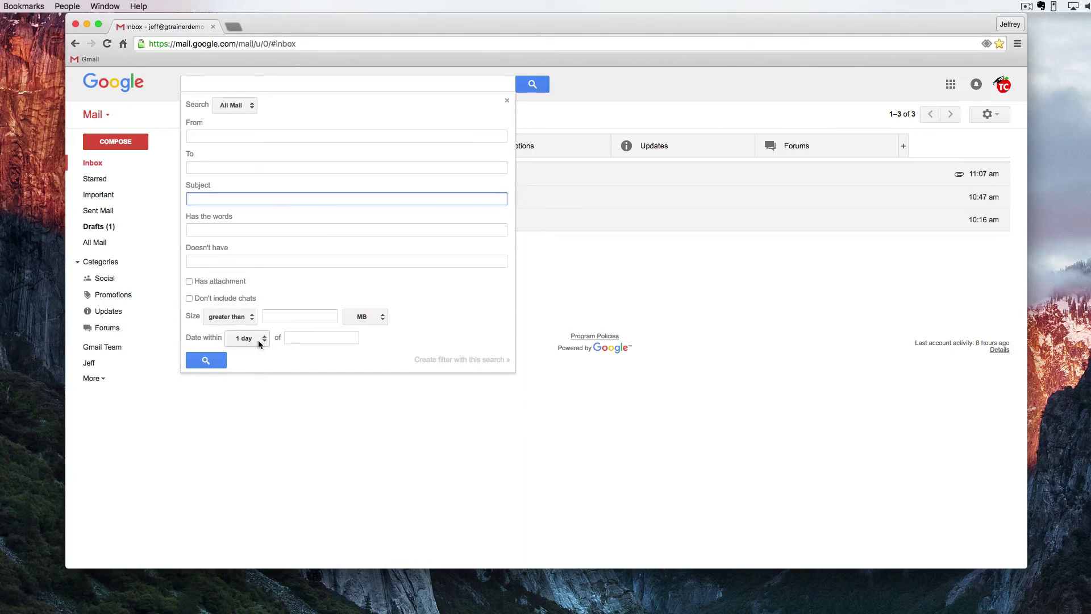
Step: Search for the no-reply sender within 1 week of 2016/07/13
{"action": "left_click", "coordinate": [302, 339]}
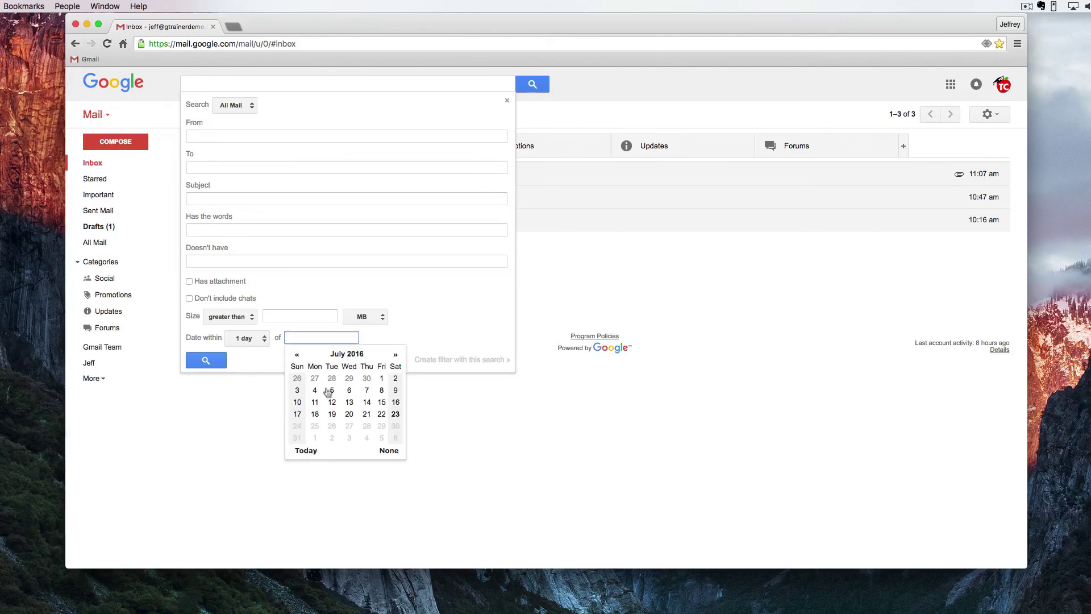
{"action": "left_click", "coordinate": [350, 403]}
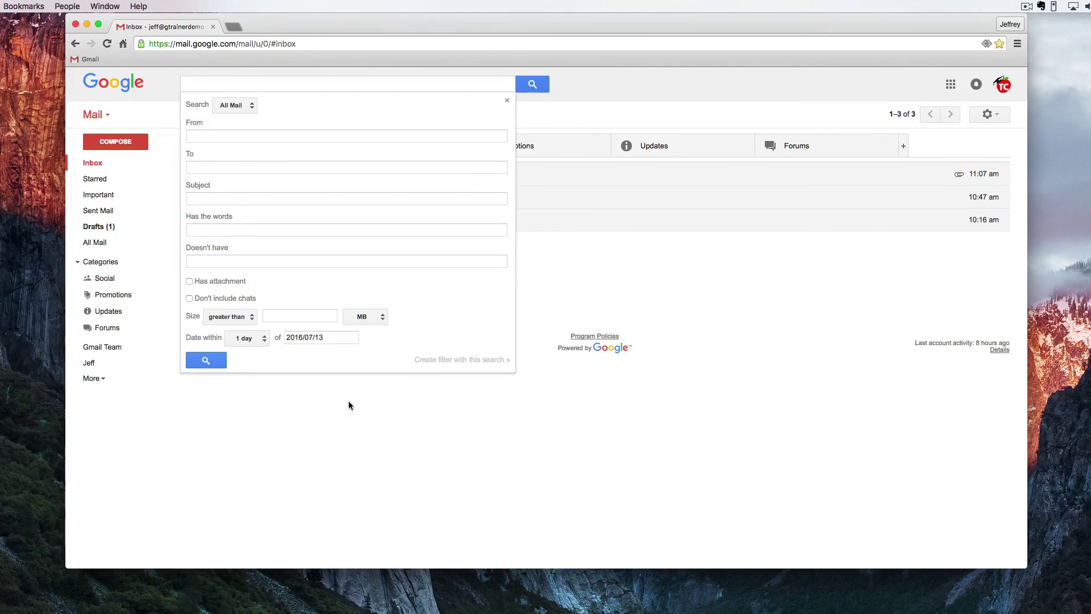
{"action": "left_click", "coordinate": [257, 339]}
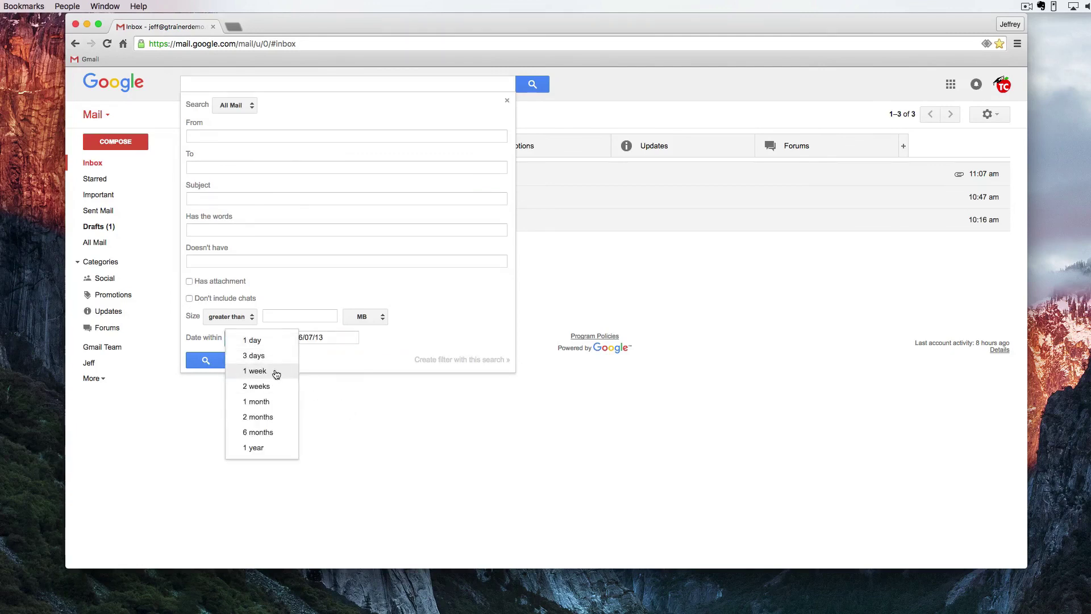
{"action": "left_click", "coordinate": [276, 371]}
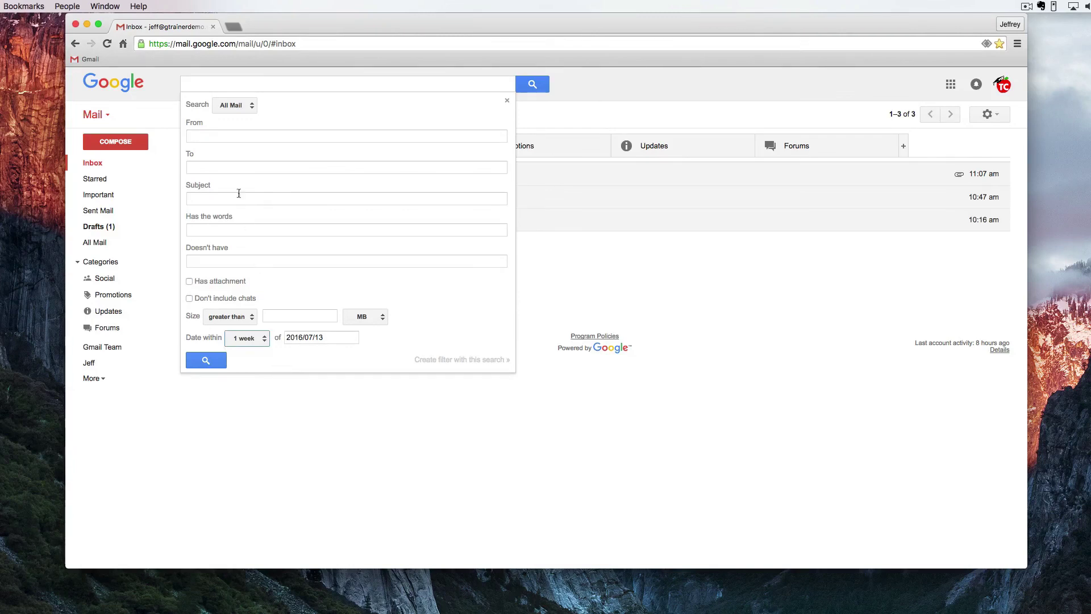
{"action": "left_click", "coordinate": [225, 134]}
{"action": "key", "text": "super+v"}
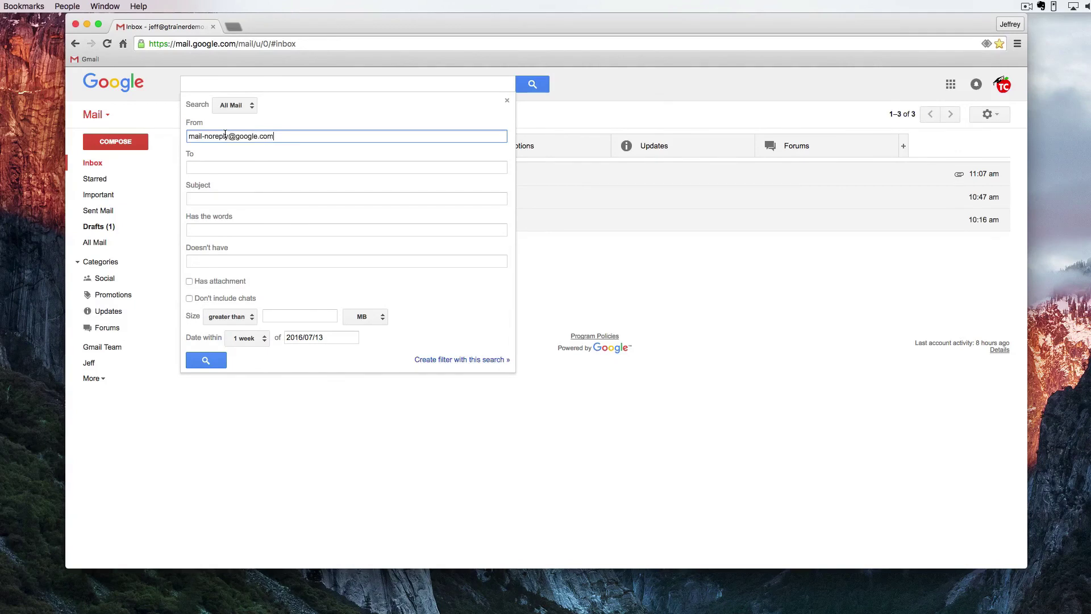
{"action": "left_click", "coordinate": [207, 361]}
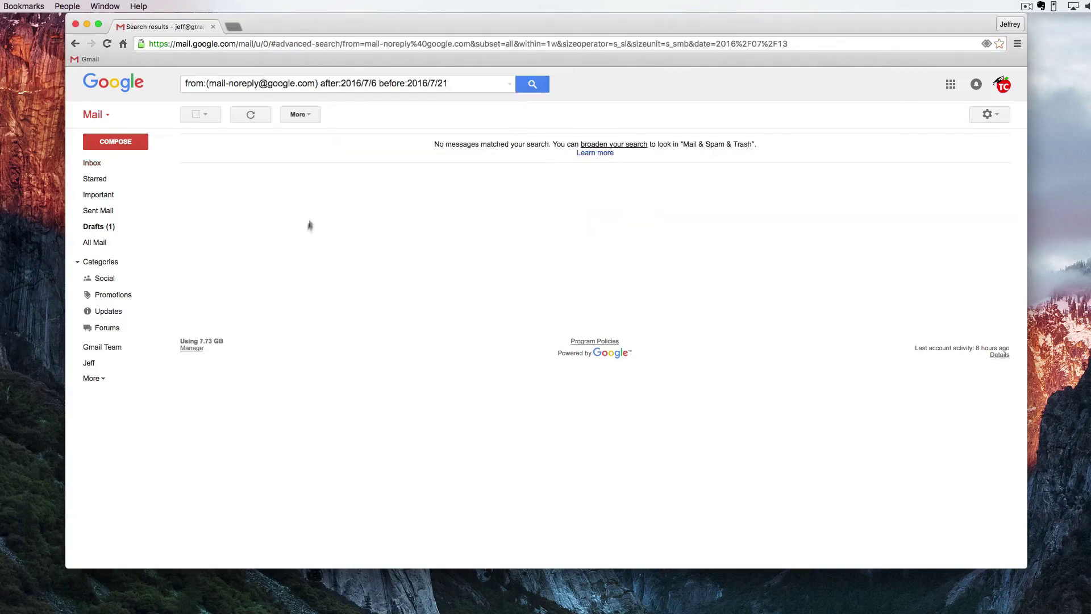